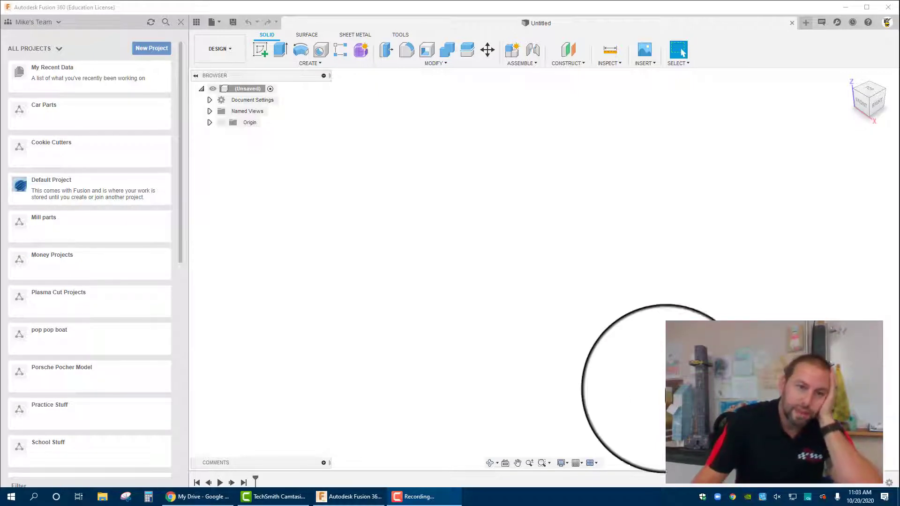
Start a new sketch on the top plane, centring the origin in view
left_click(258, 48)
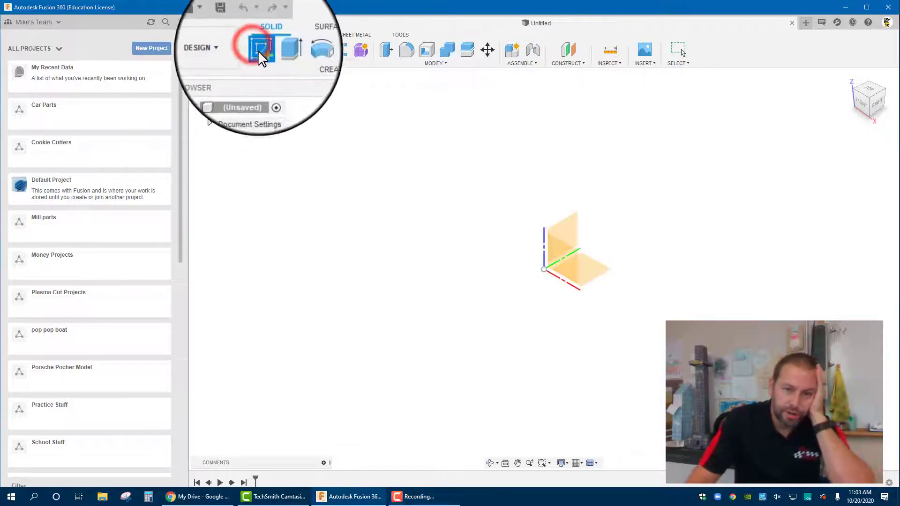
left_click(590, 264)
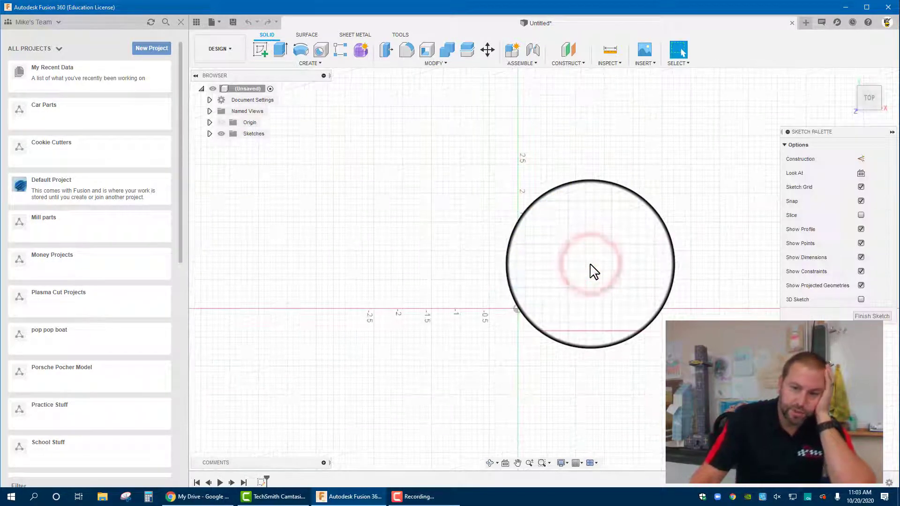
mouse_move(563, 259)
middle_mouse_down()
mouse_move(533, 235)
mouse_move(492, 223)
middle_mouse_up()
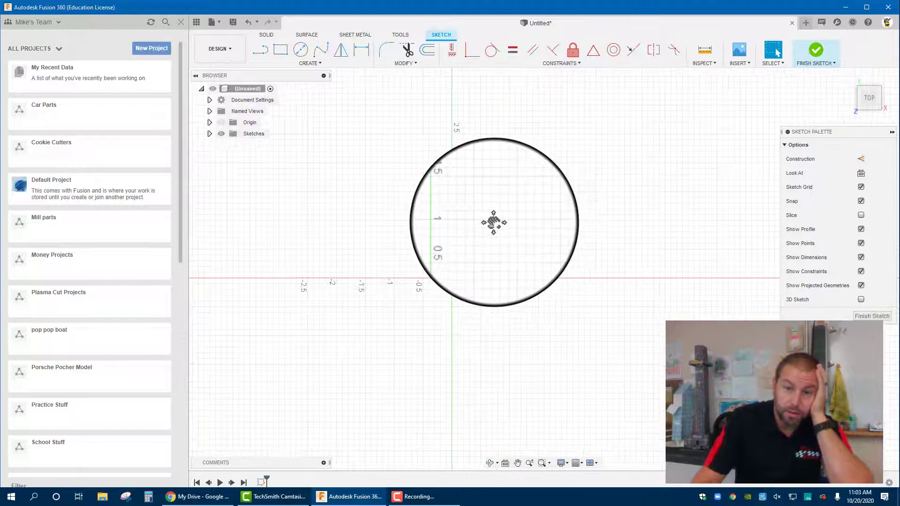
Draw a 9 by 6 in center rectangle at the origin
left_click(310, 62)
mouse_move(281, 84)
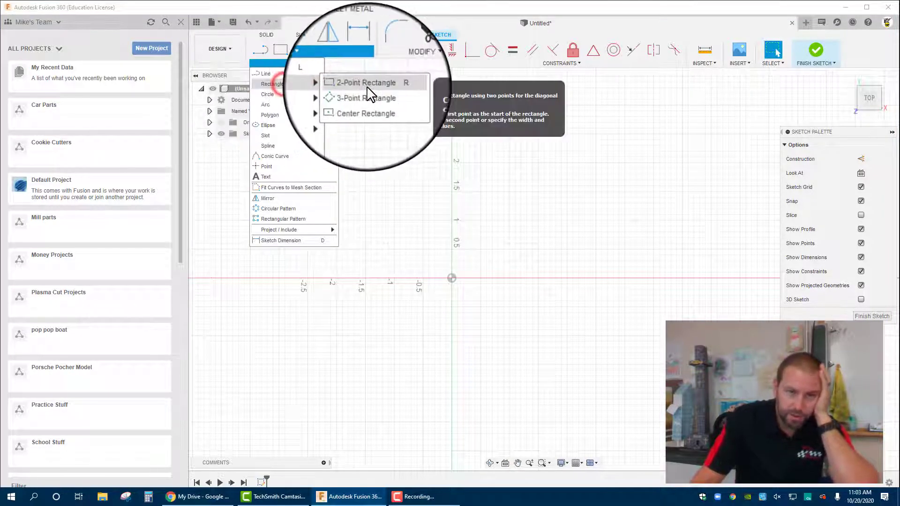
left_click(365, 105)
left_click(451, 278)
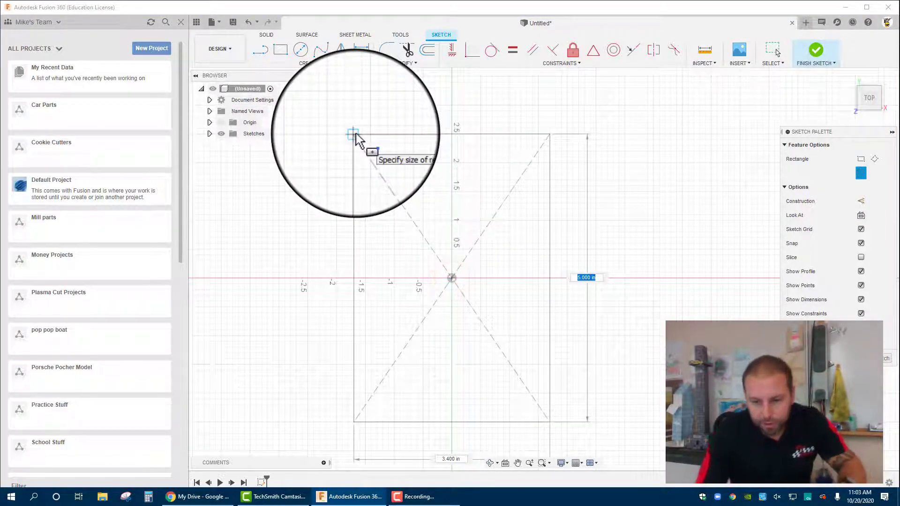
type("6")
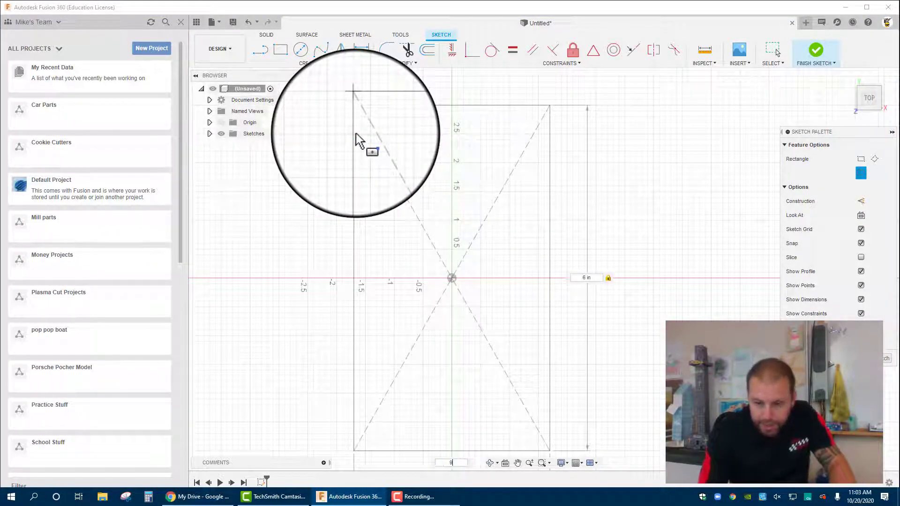
type("9")
key("Return")
key("Escape")
scroll(441, 234, "down", 2)
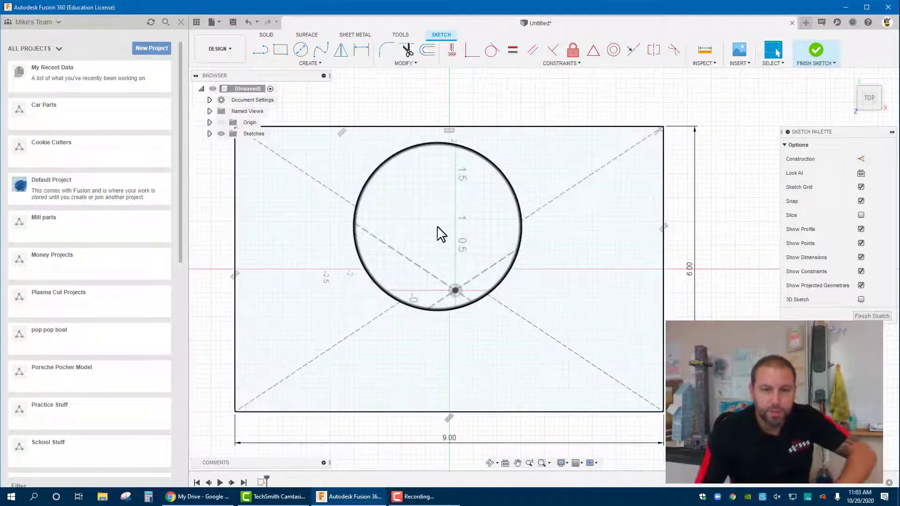
scroll(441, 234, "down", 1)
middle_click_drag(436, 232, 500, 243)
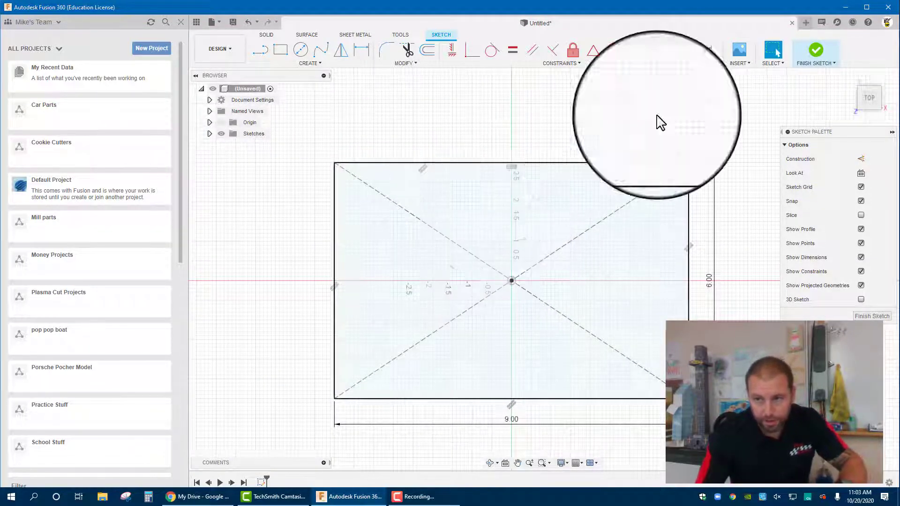
Finish the sketch and extrude the rectangle profile 0.125 in as a new body
left_click(824, 52)
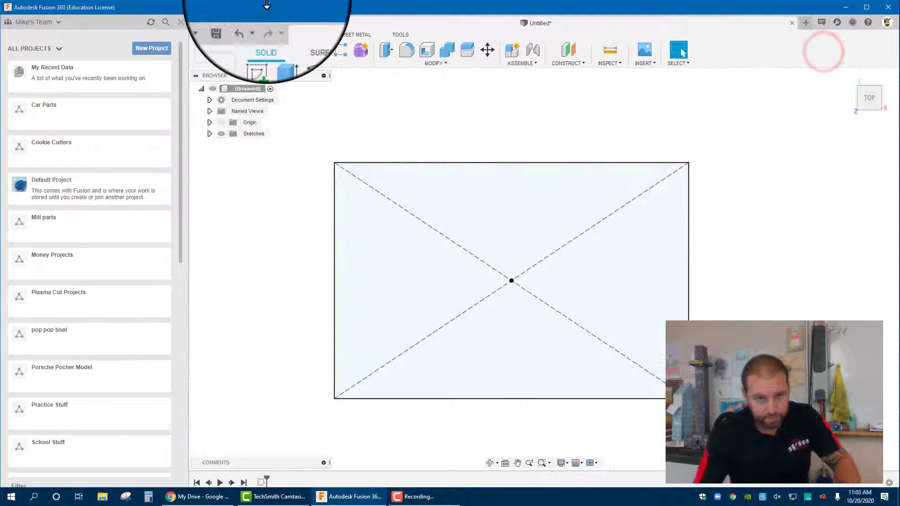
left_click(281, 49)
left_click(446, 218)
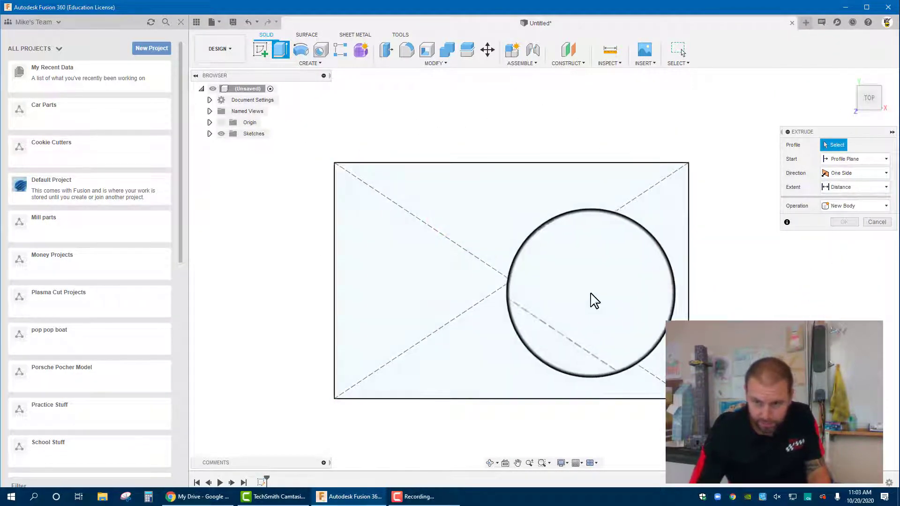
left_click(606, 289)
type(".125")
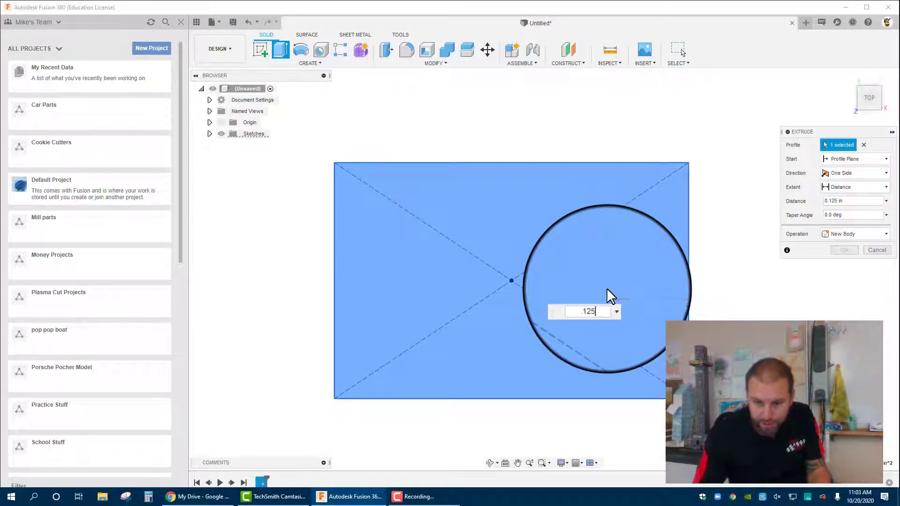
key("Return")
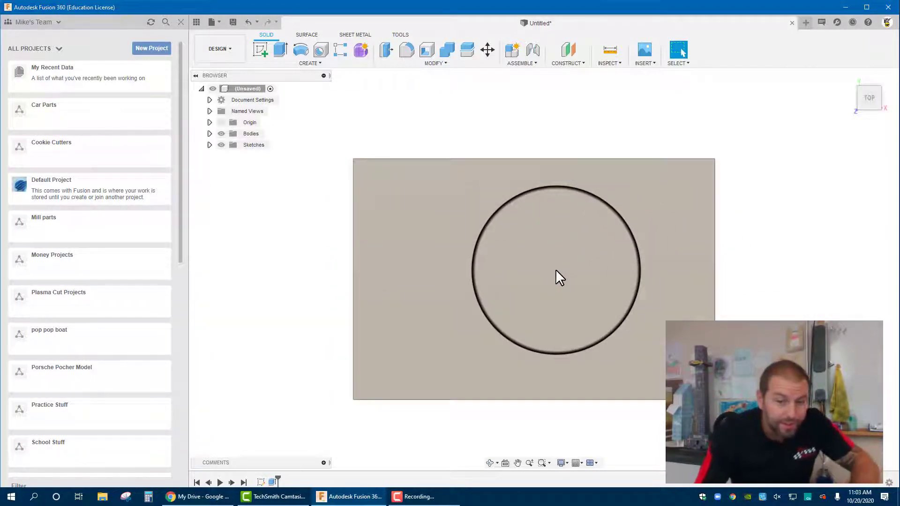
mouse_move(555, 269)
left_mouse_down()
mouse_move(396, 178)
mouse_move(745, 163)
mouse_move(541, 277)
left_mouse_up()
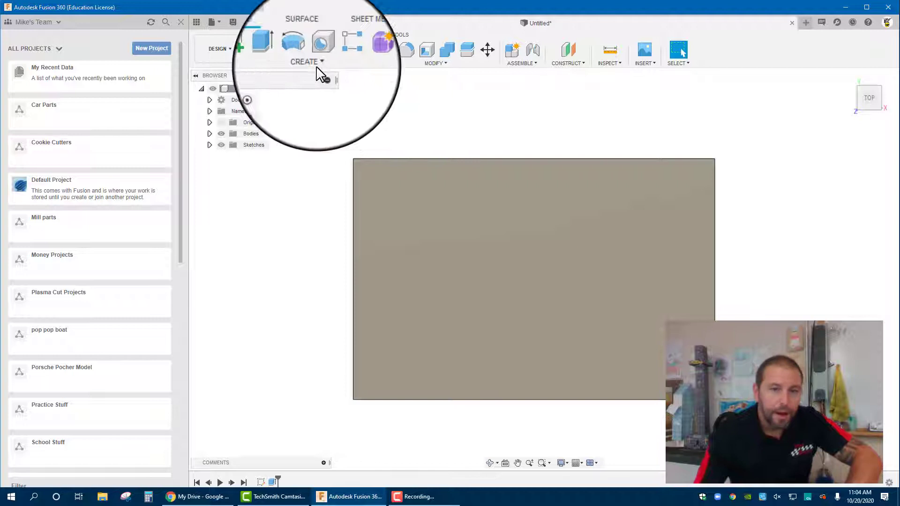
Save the design into the School Stuff project under the name Mask1
left_click(232, 22)
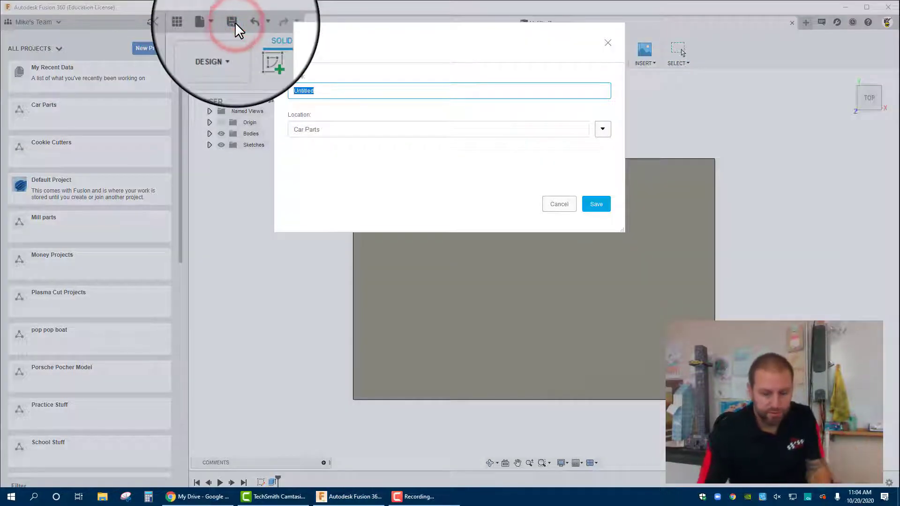
left_click(603, 129)
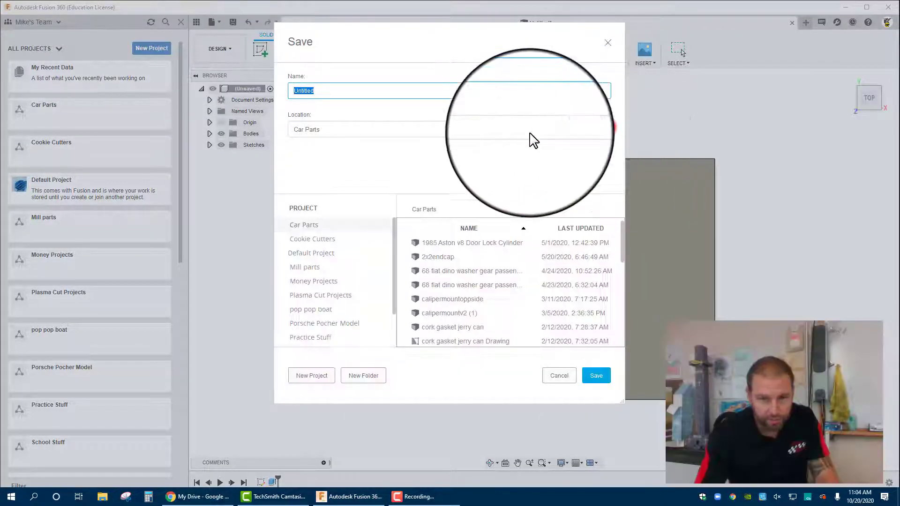
scroll(305, 317, "down", 3)
left_click(309, 309)
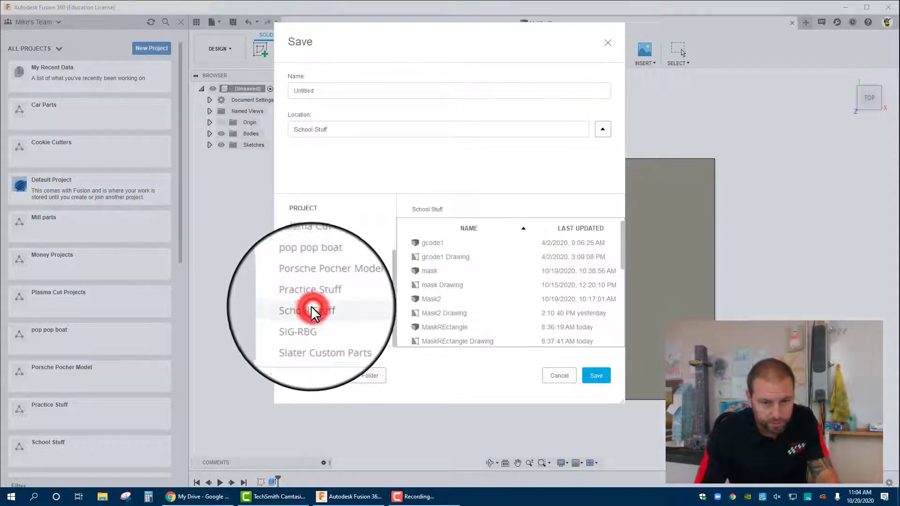
double_click(325, 95)
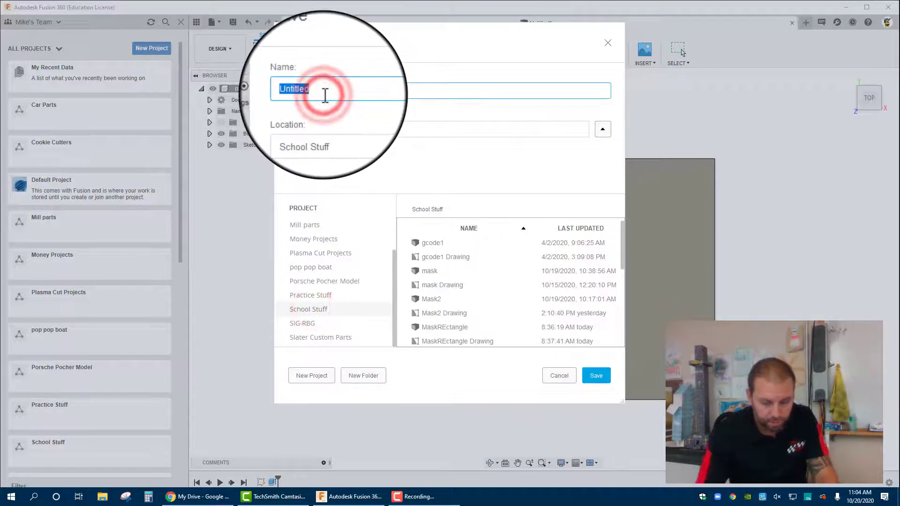
type("Mask1")
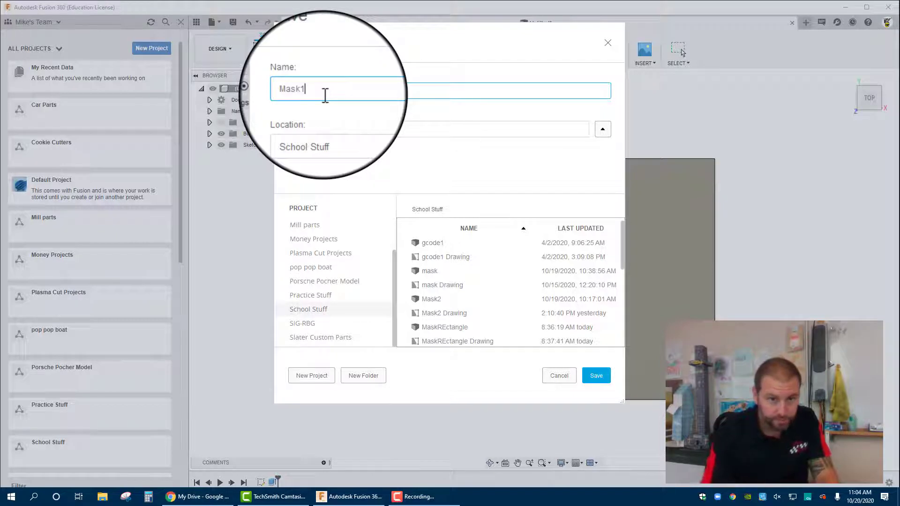
left_click(597, 376)
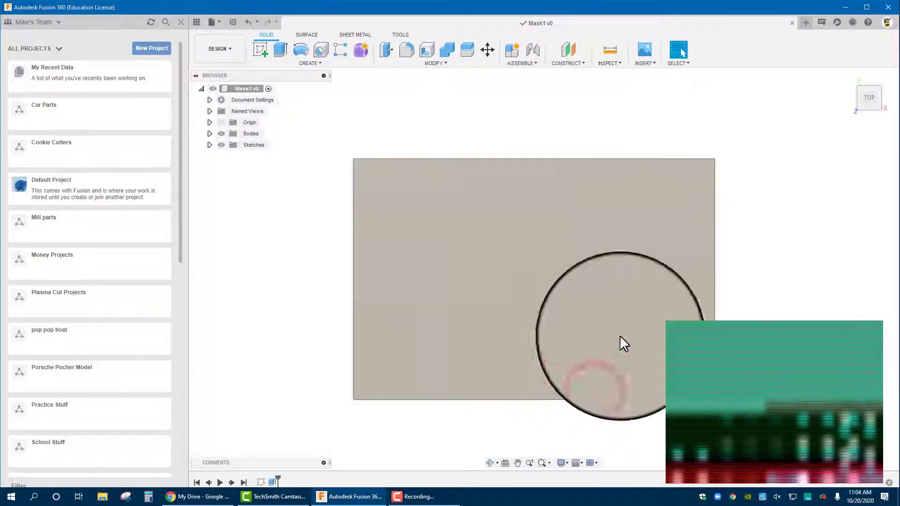
Start a new drawing from the Mask1 design, moving the setup panel aside
left_click(223, 50)
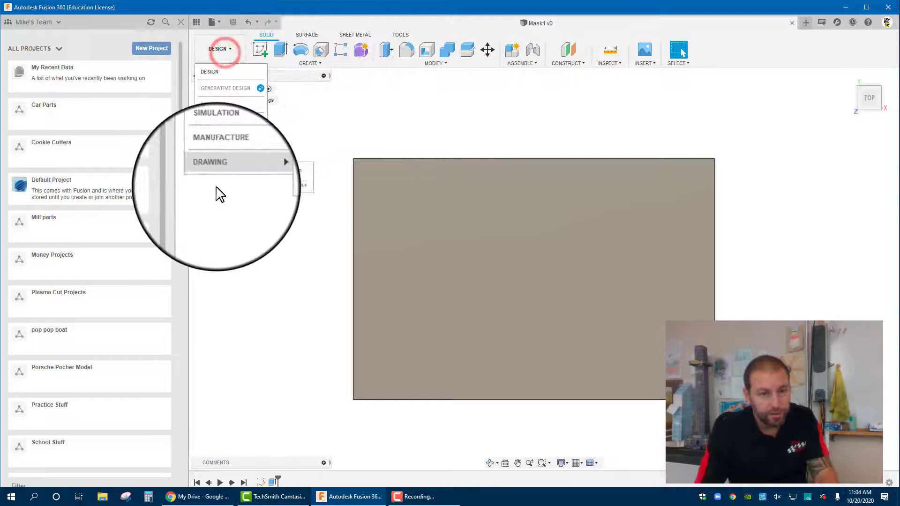
mouse_move(223, 175)
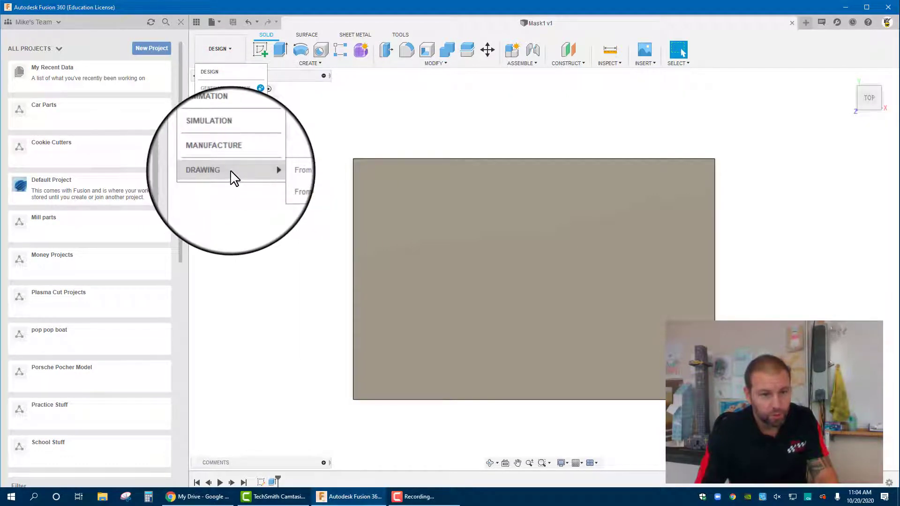
left_click(284, 175)
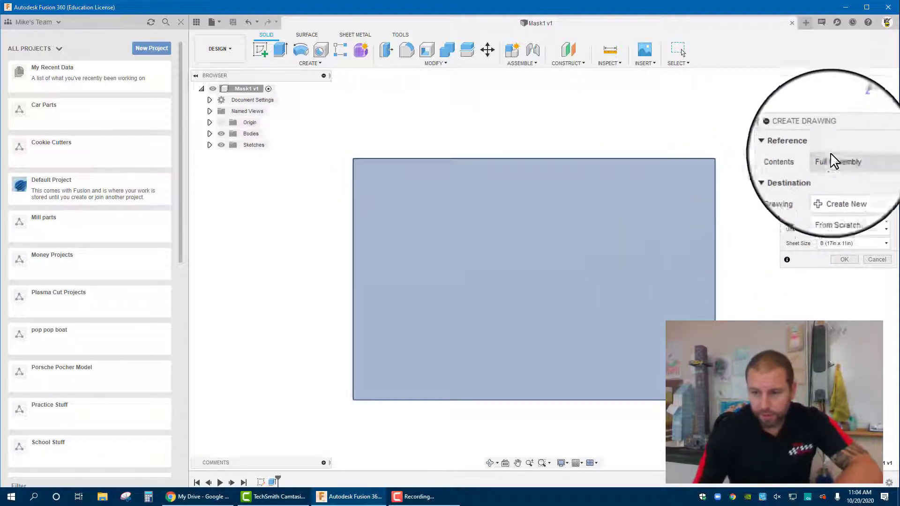
left_click_drag(793, 138, 560, 188)
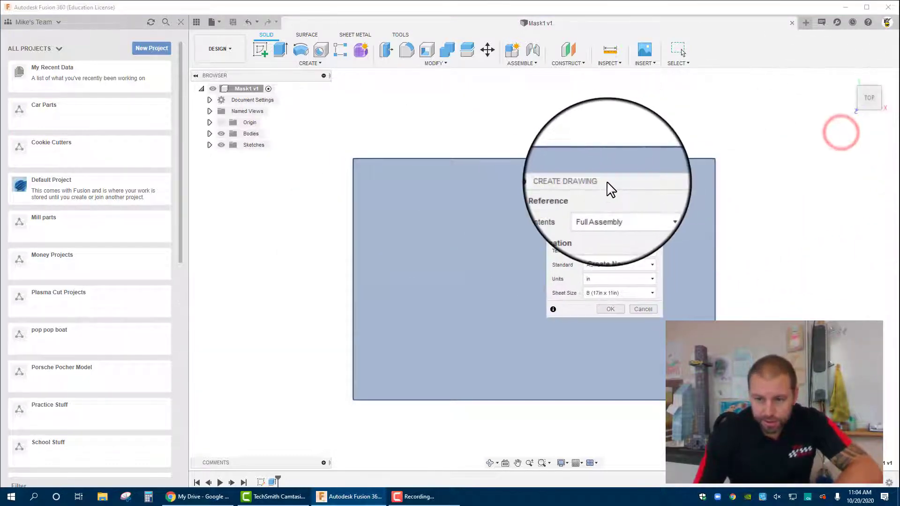
Keep sheet size B (17in x 11in) and create the drawing
left_click(622, 295)
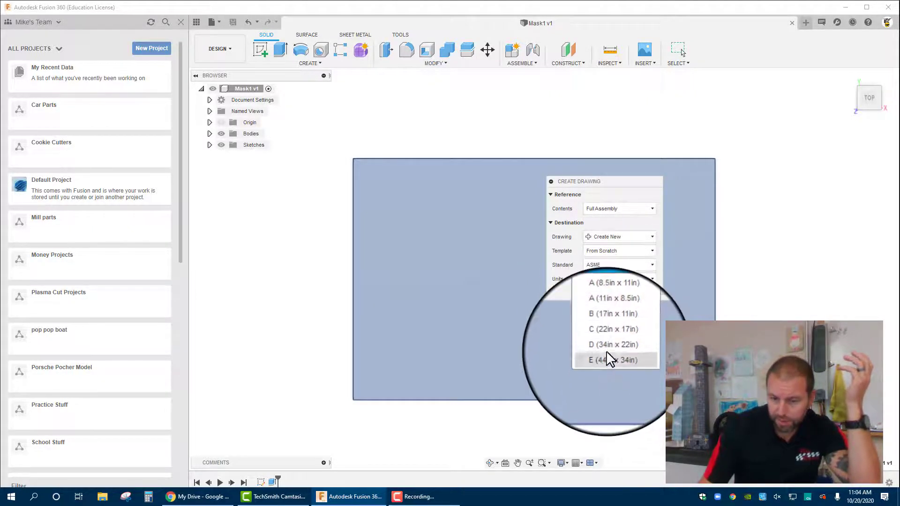
left_click(619, 324)
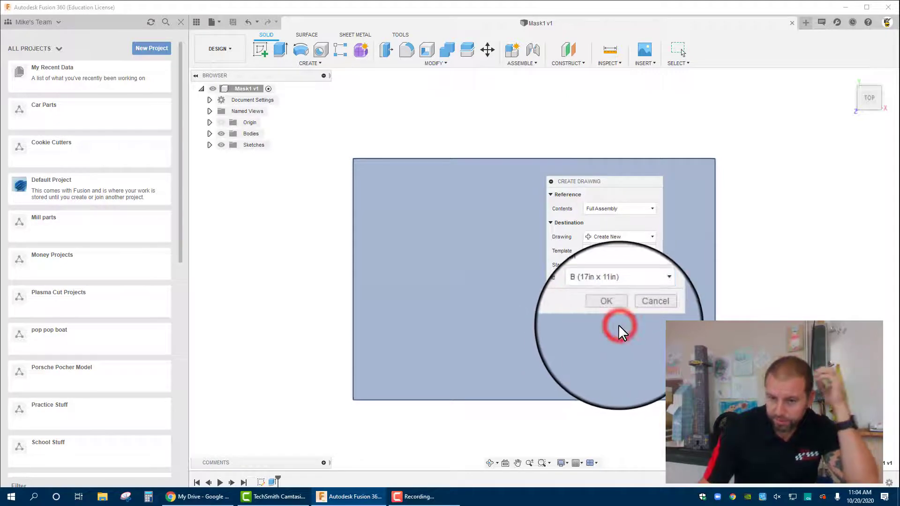
left_click(609, 308)
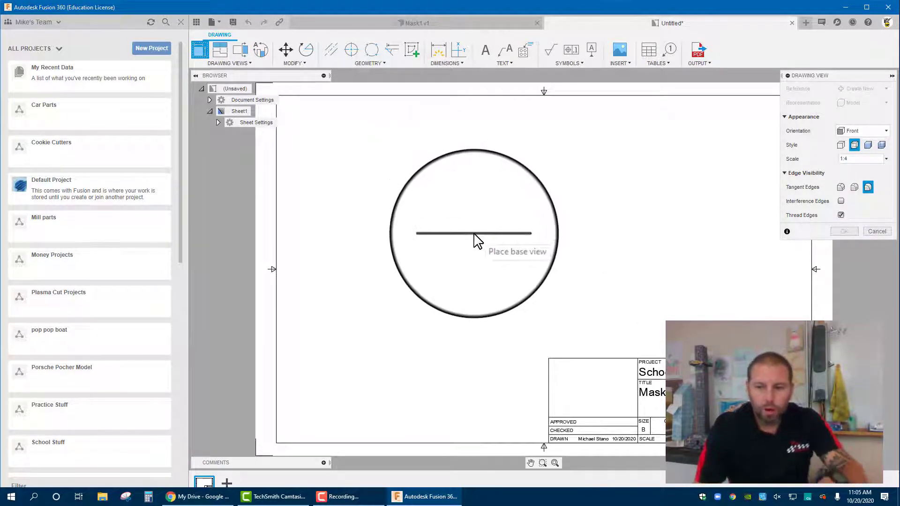
Place a TOP orientation base view of the plate at 1:1 scale
left_click(849, 75)
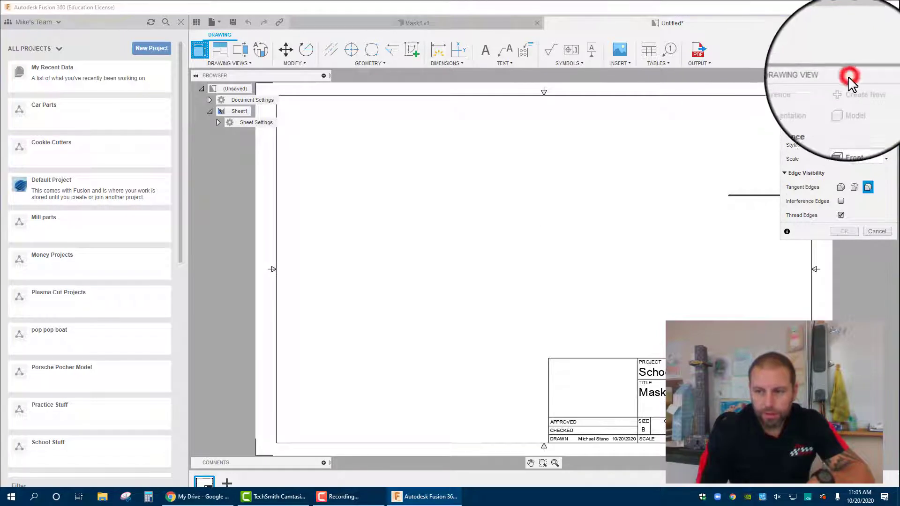
left_click_drag(848, 75, 779, 89)
left_click(788, 144)
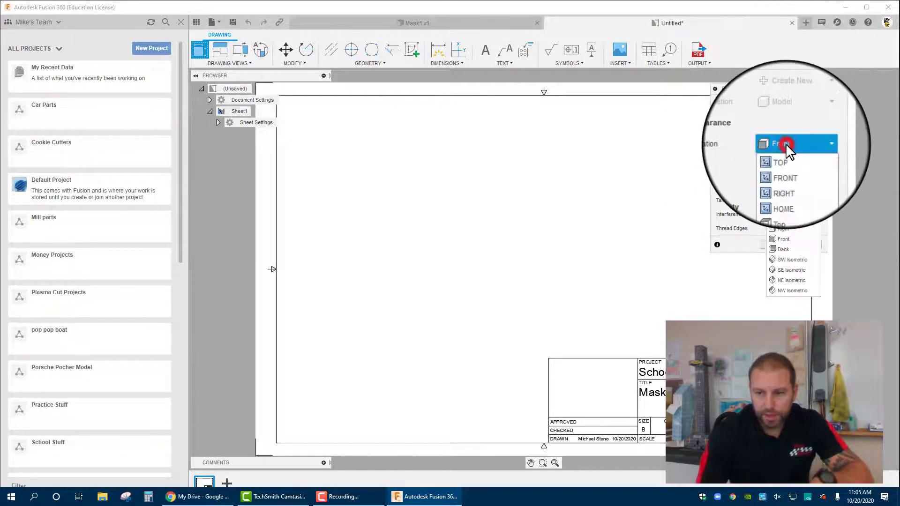
left_click(782, 155)
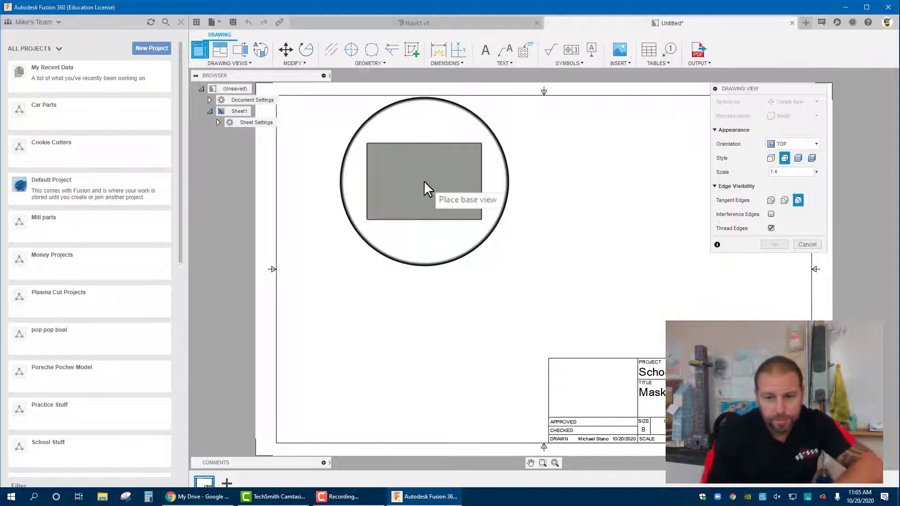
left_click(775, 173)
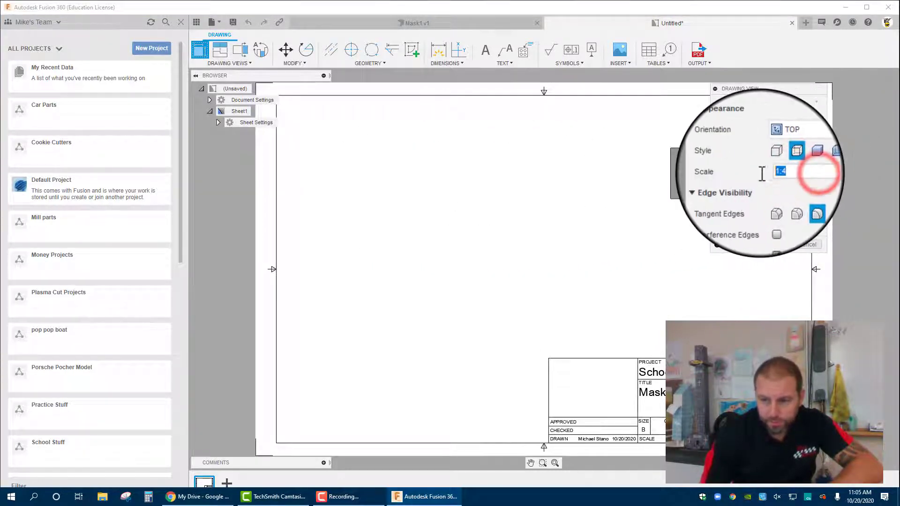
type("1")
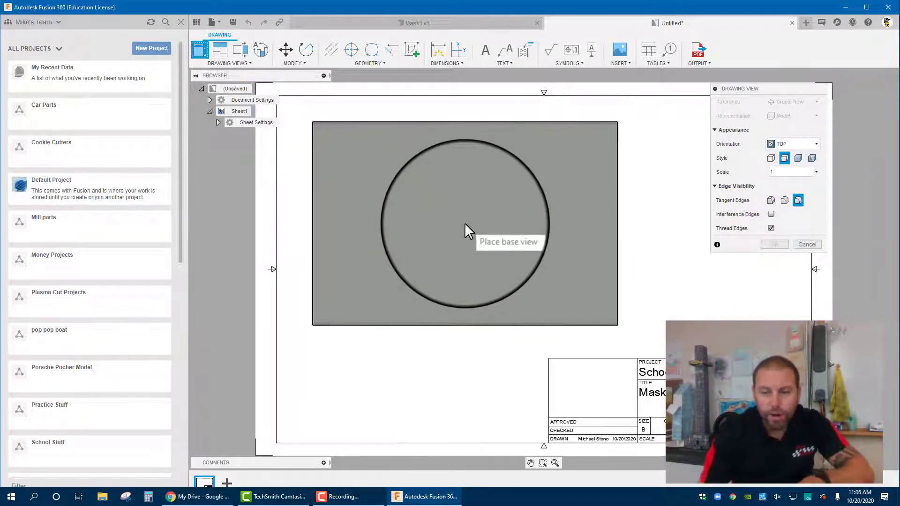
left_click(465, 224)
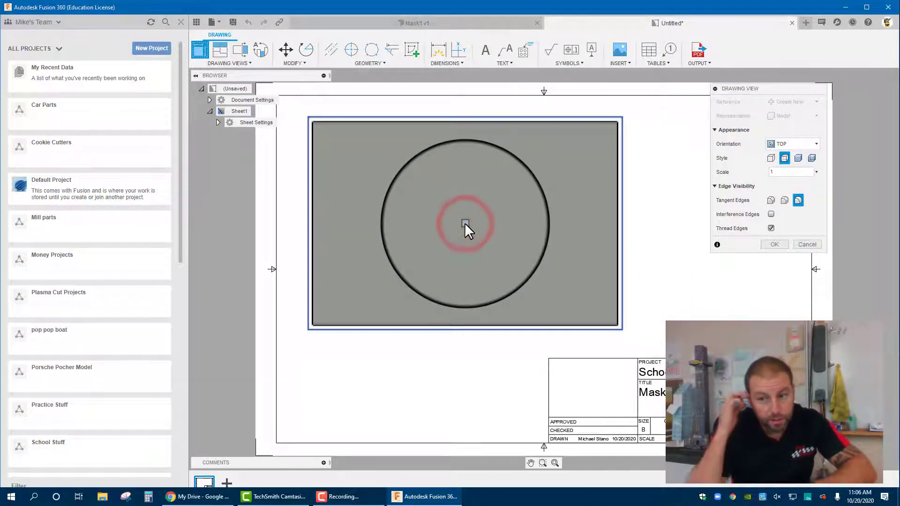
left_click(776, 244)
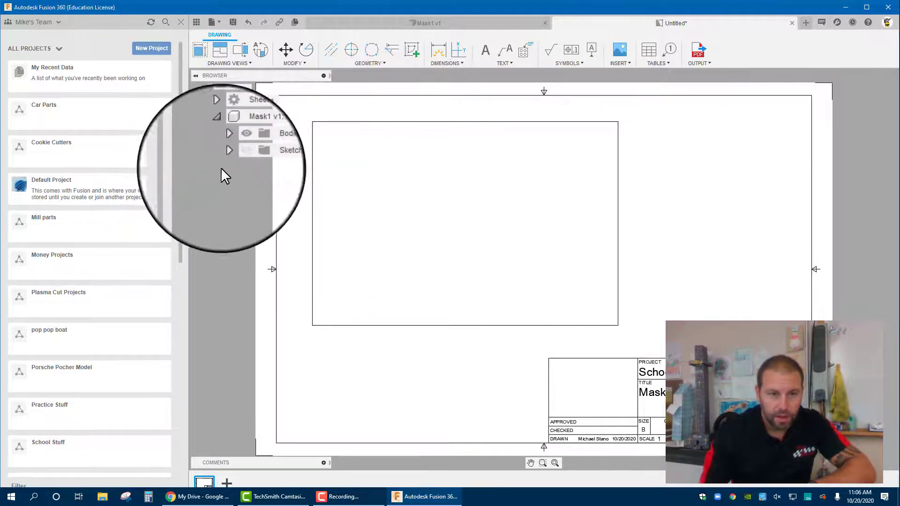
Hide the Sheet Size border and Title Block, then shift the plate view slightly
left_click(215, 123)
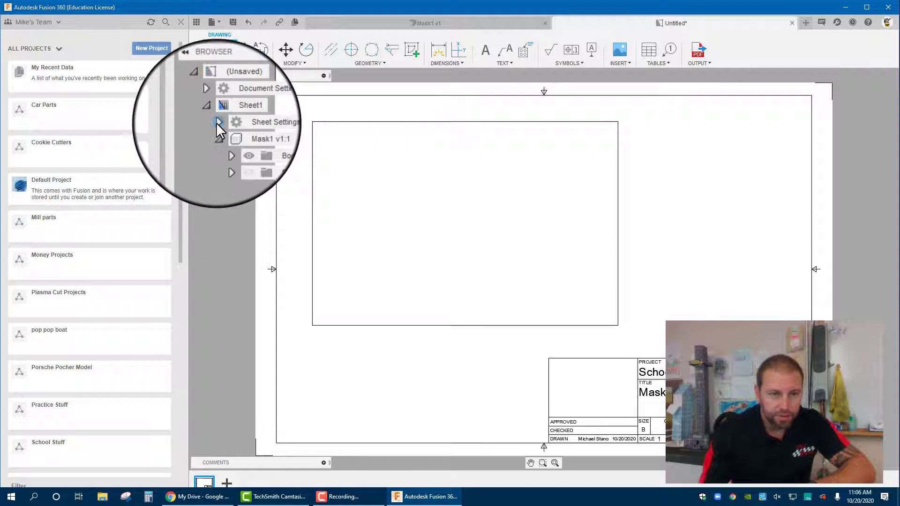
left_click(238, 132)
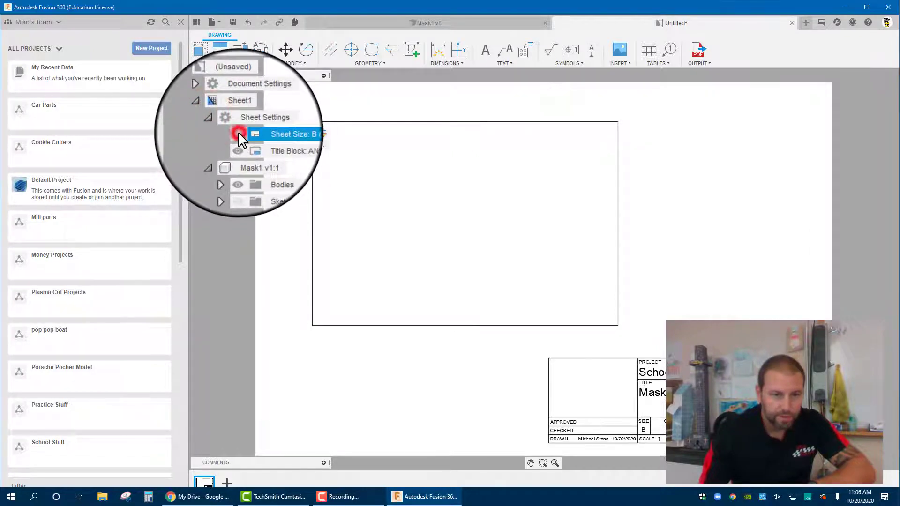
left_click(237, 145)
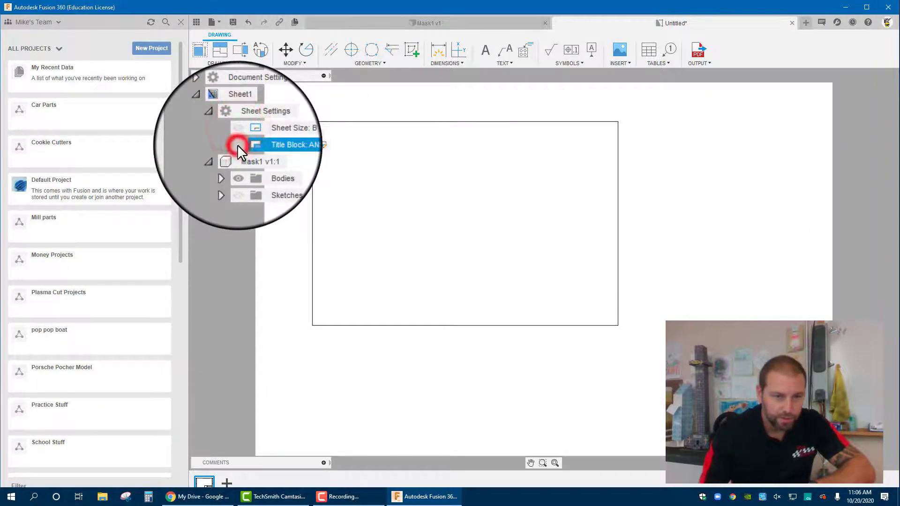
left_click(448, 210)
left_click(501, 244)
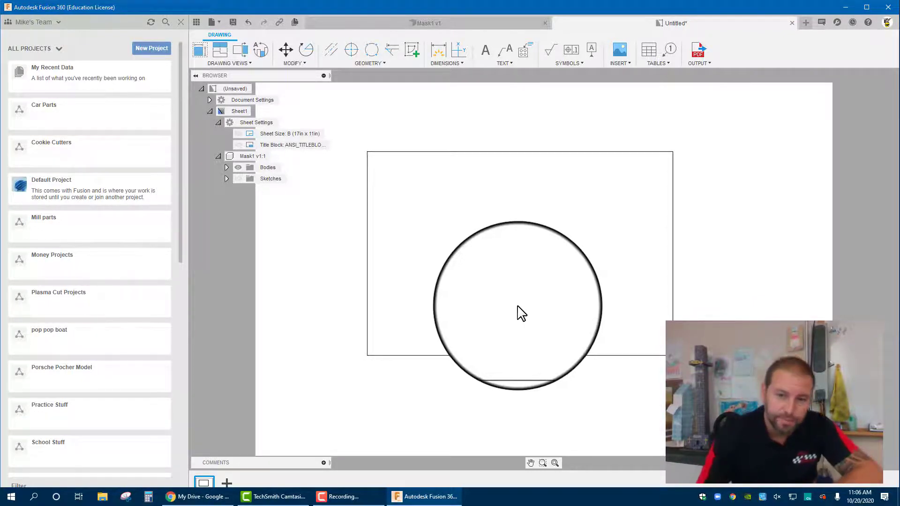
Move the plate view up-left, cancel an extra base view, then shift it right and down
left_click_drag(518, 300, 474, 263)
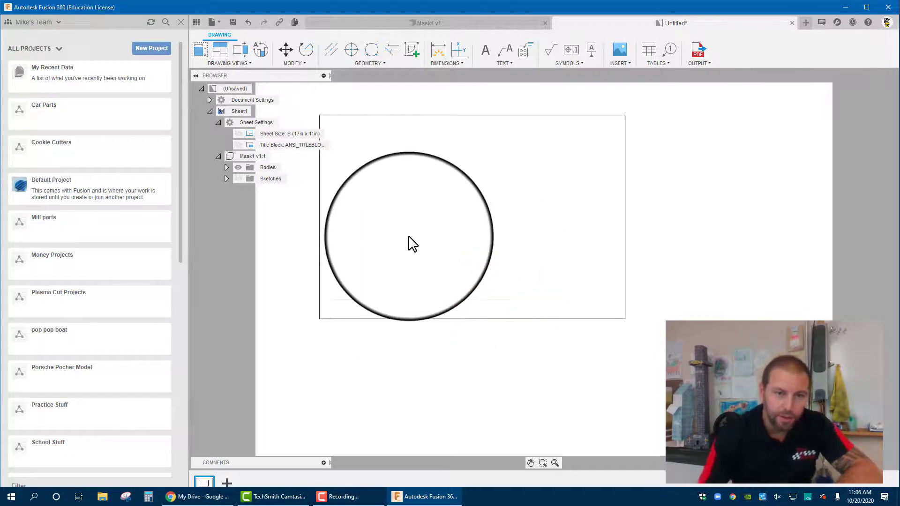
key("Escape")
left_click(203, 49)
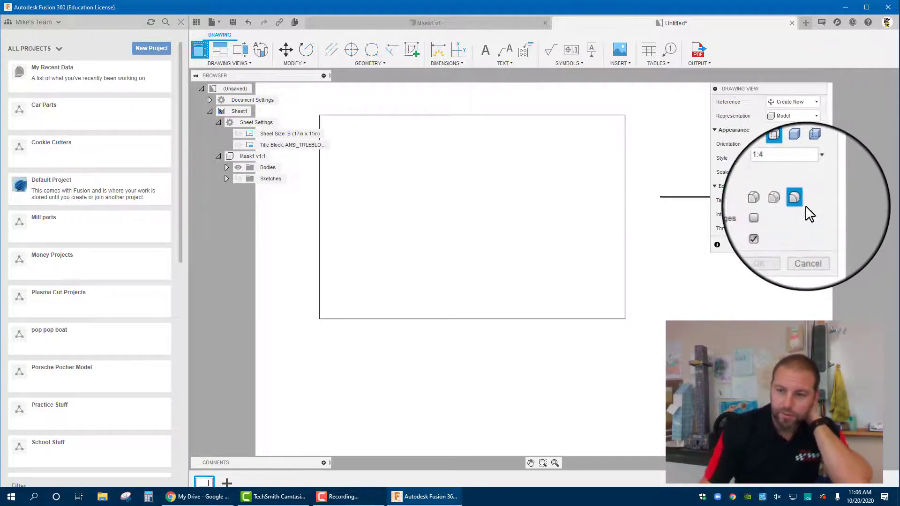
left_click(816, 246)
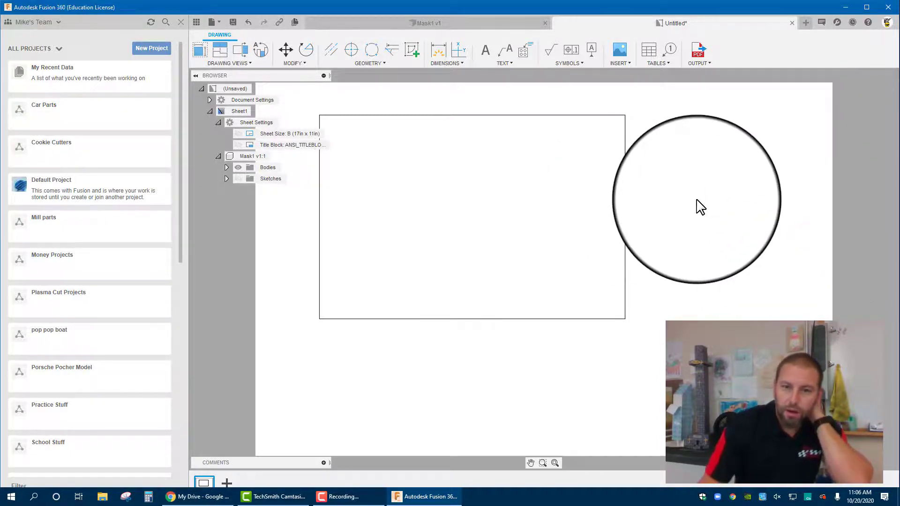
left_click_drag(558, 161, 603, 179)
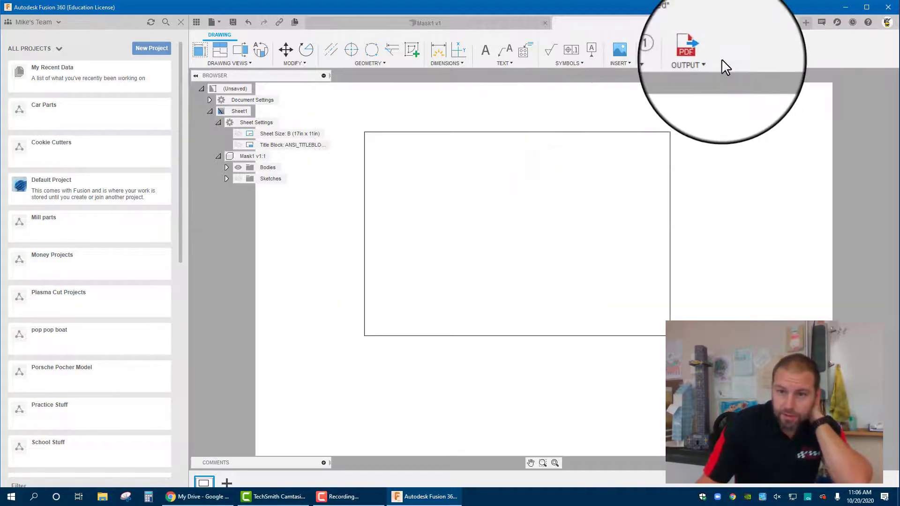
Export the drawing as a PDF named Mask1template to the Desktop
left_click(698, 48)
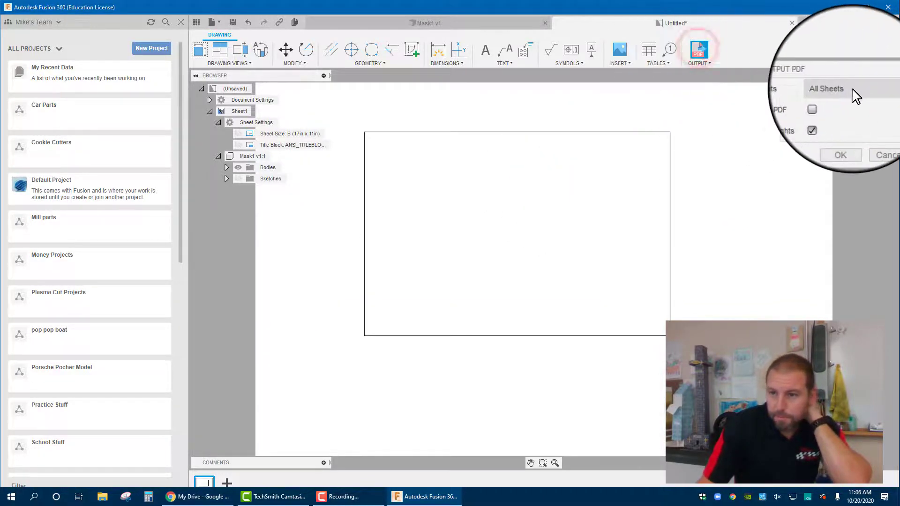
left_click(844, 132)
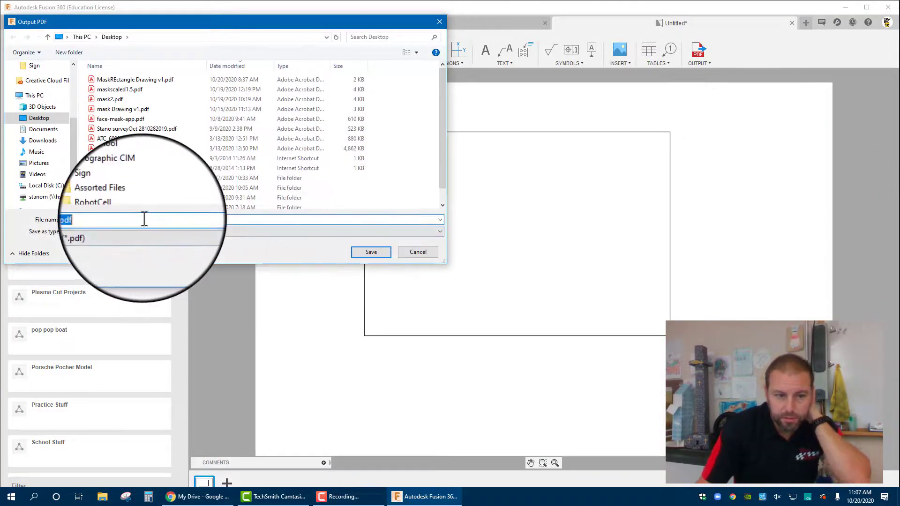
type("mask")
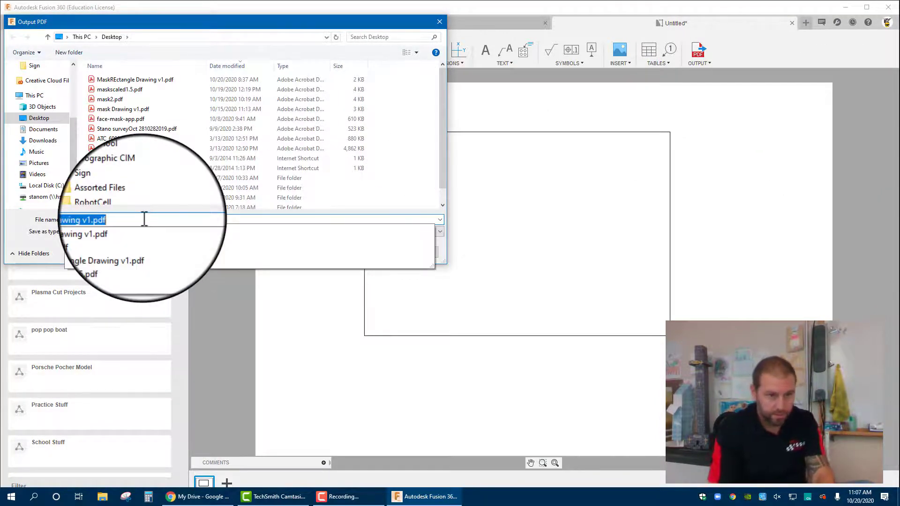
key("BackSpace")
key("BackSpace")
key("BackSpace")
key("BackSpace")
key("BackSpace")
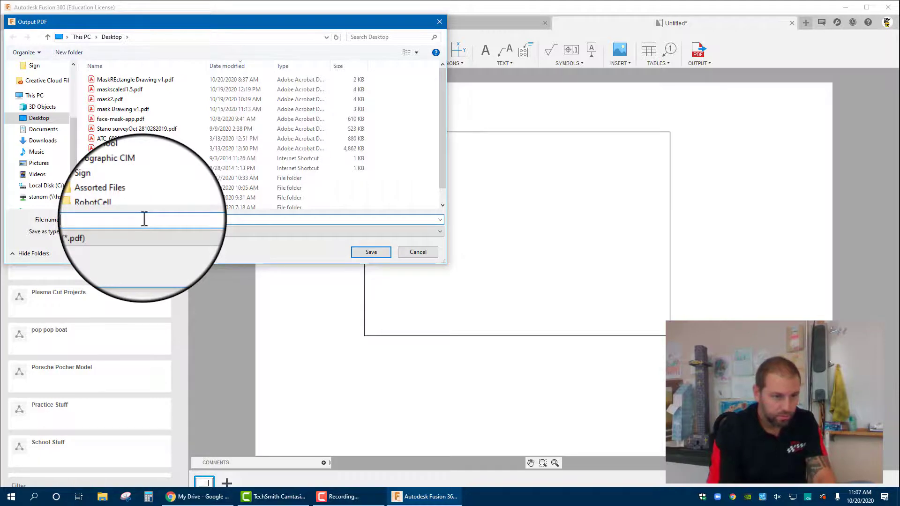
type("Mask1template")
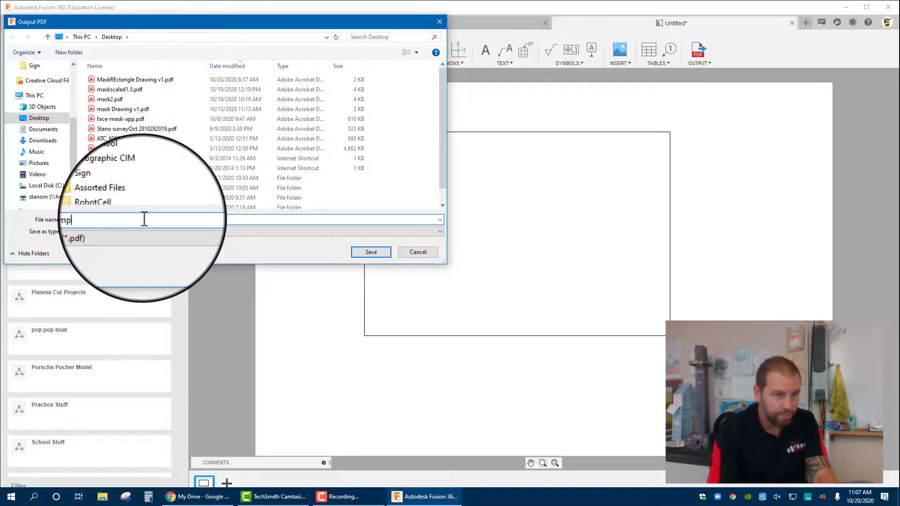
left_click(361, 252)
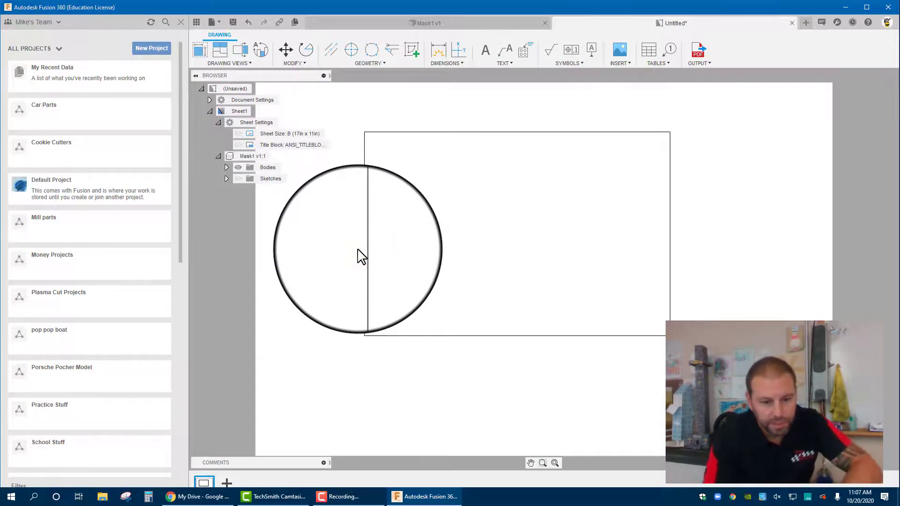